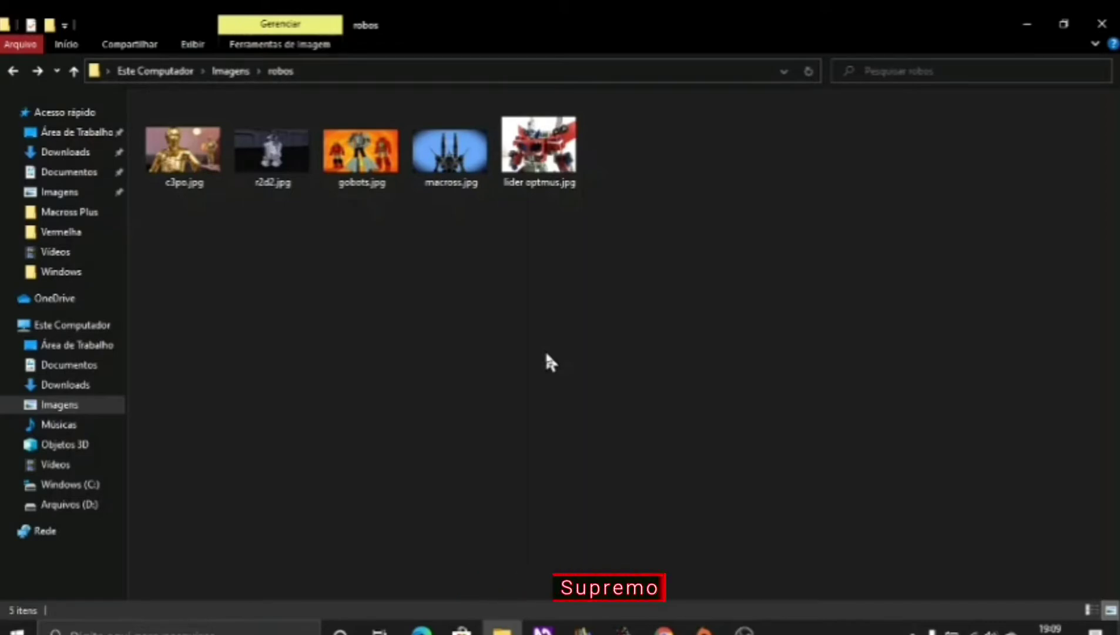
Step: Look through the image files in the robos folder, from c3po.jpg to lider optmus.jpg
key("Right")
key("Left")
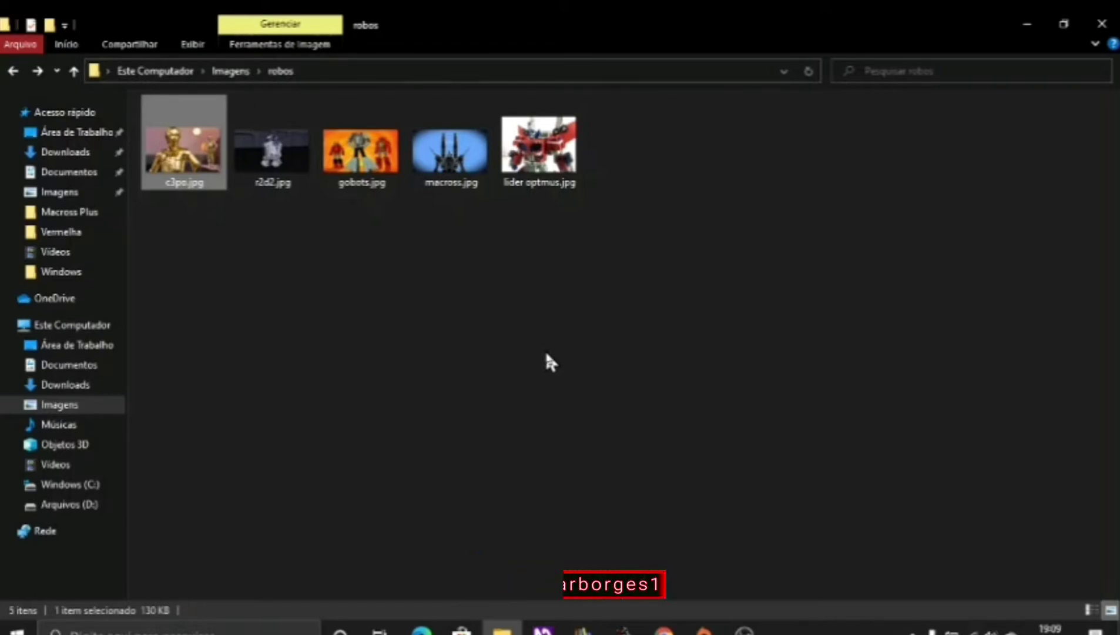
key("Right")
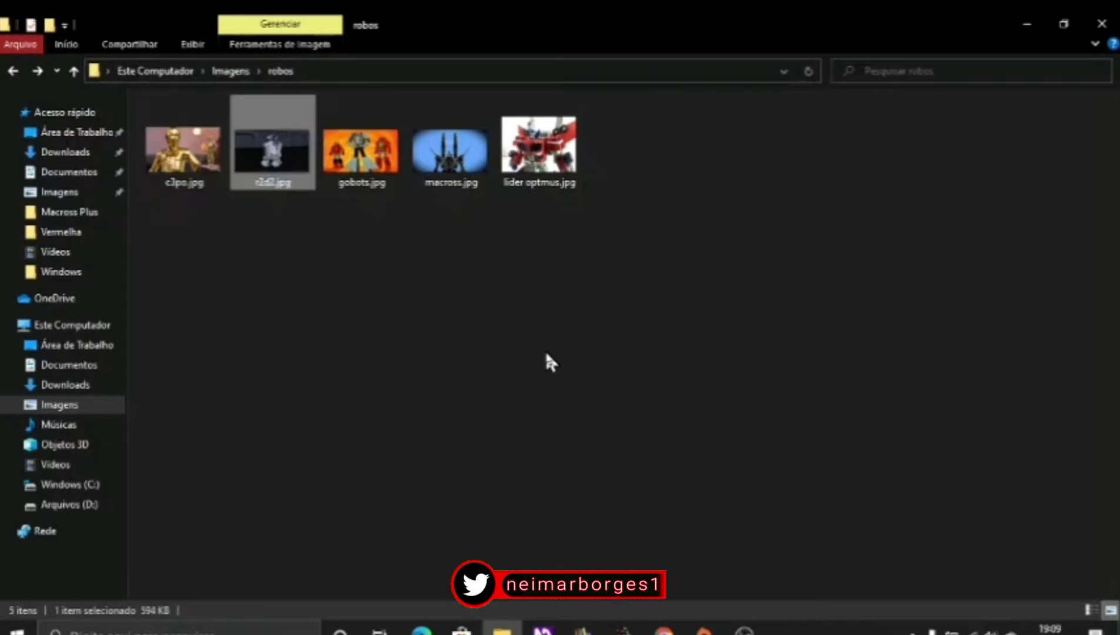
key("Left")
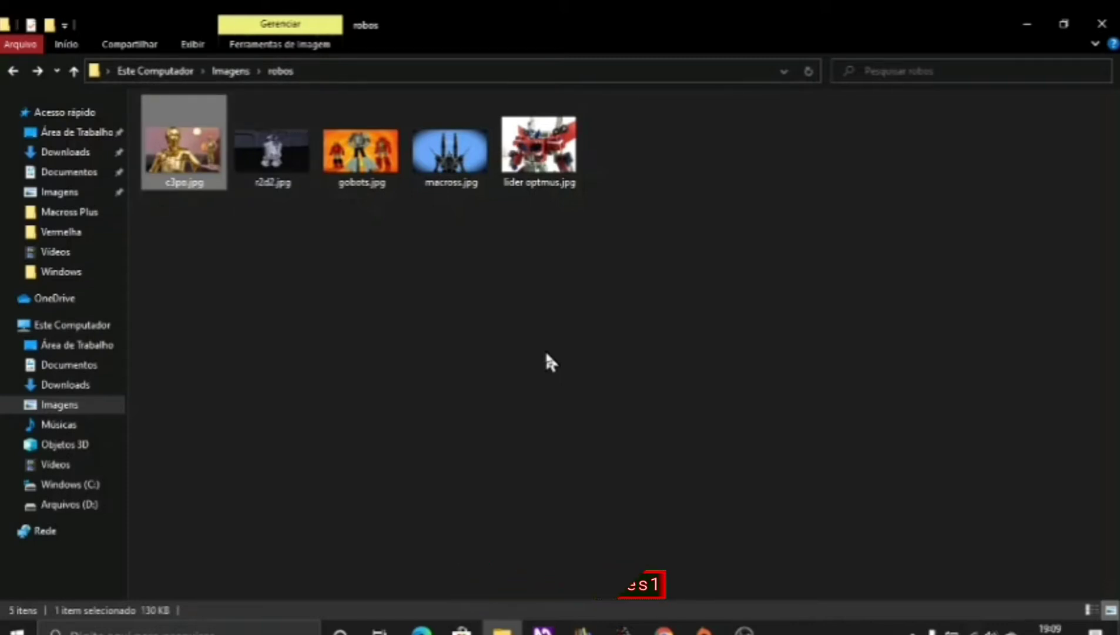
key("Right")
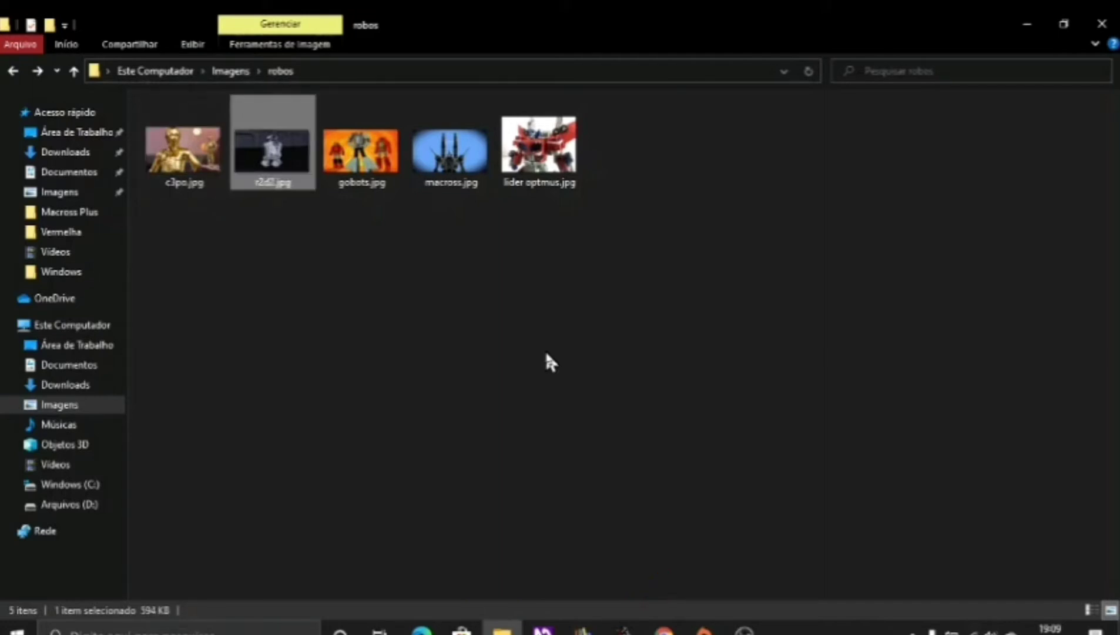
key("Right")
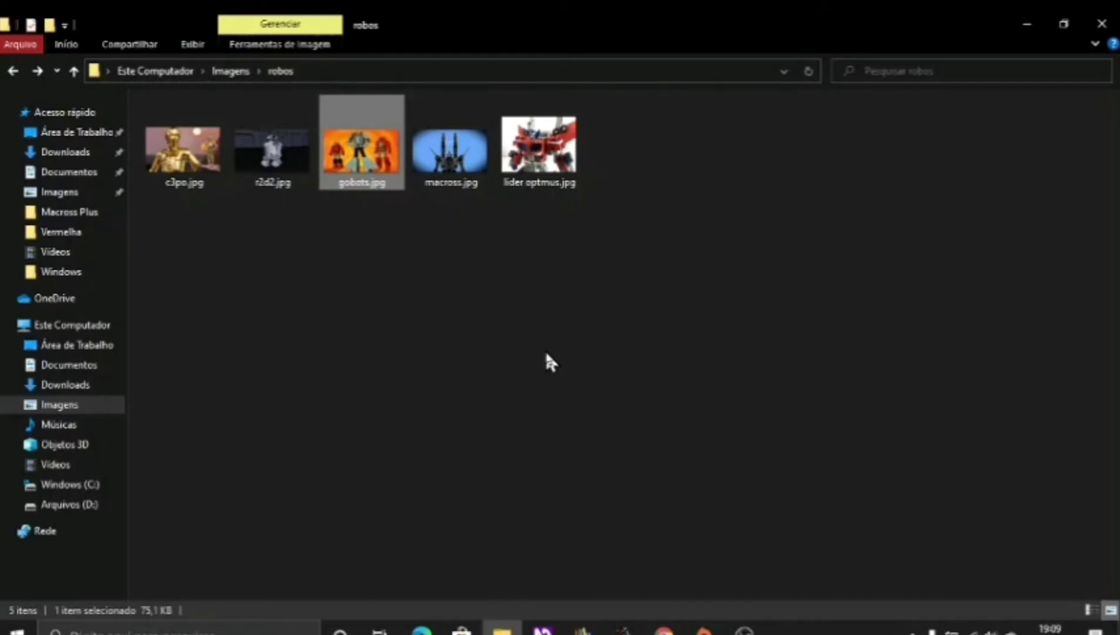
key("Right")
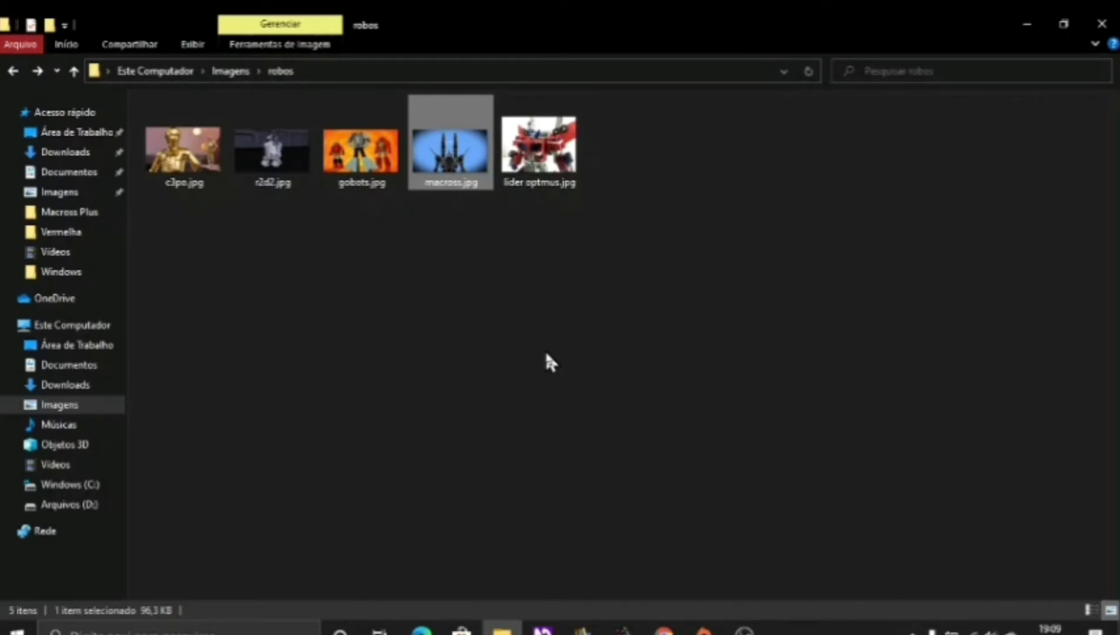
key("Right")
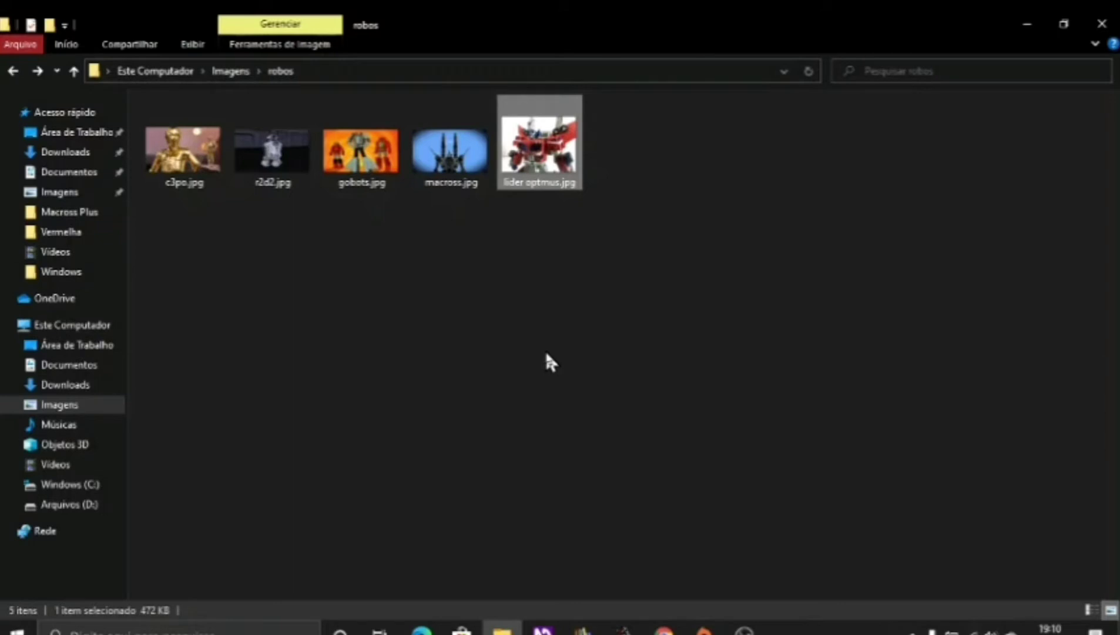
key("Left")
key("Left")
key("Left")
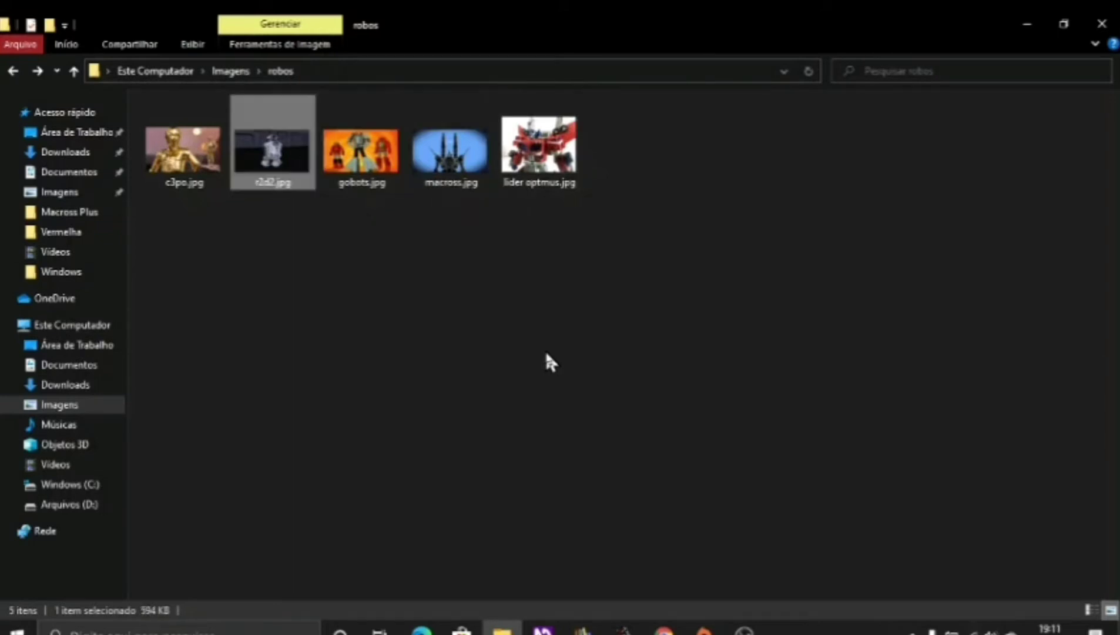
Step: Select all five images in the robos folder and create a new video from them
key("ctrl+a")
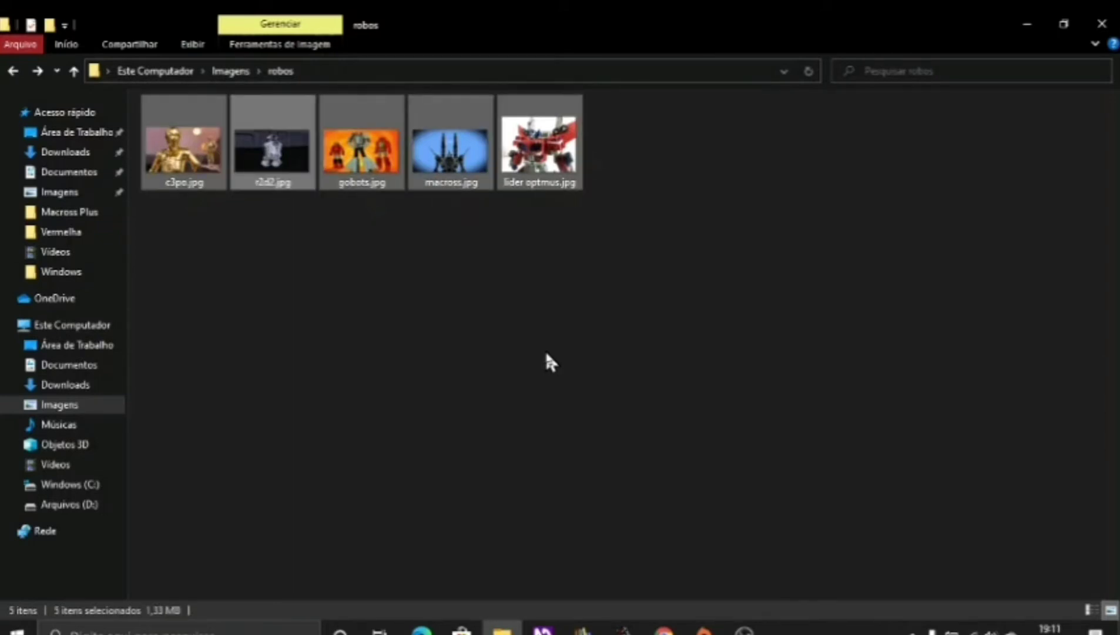
key("shift+F10")
key("Down")
key("Down")
key("Down")
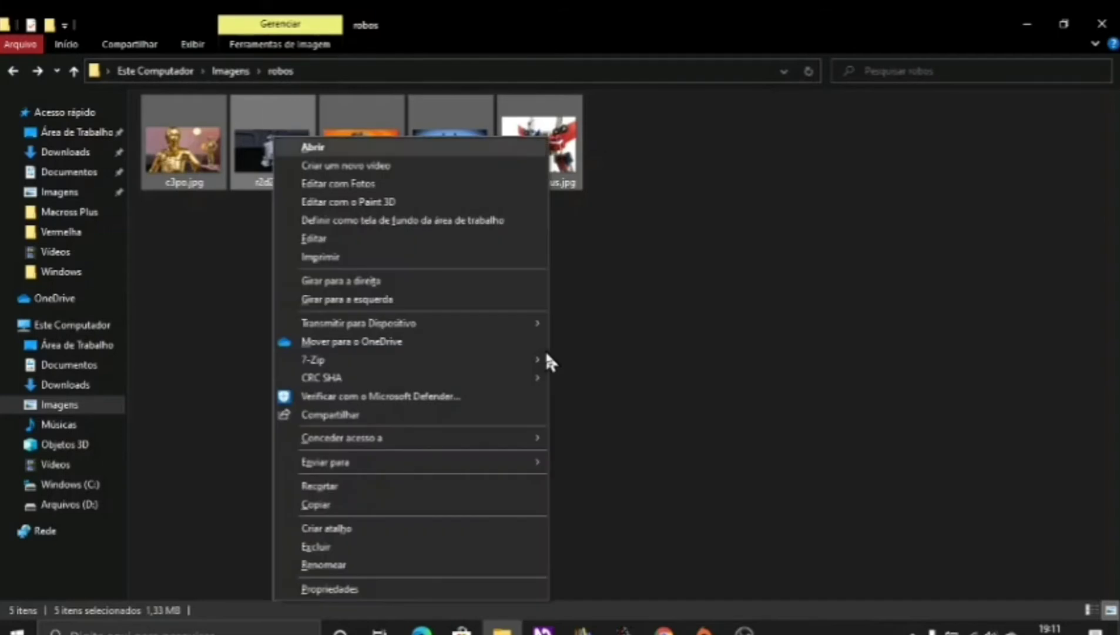
key("Up")
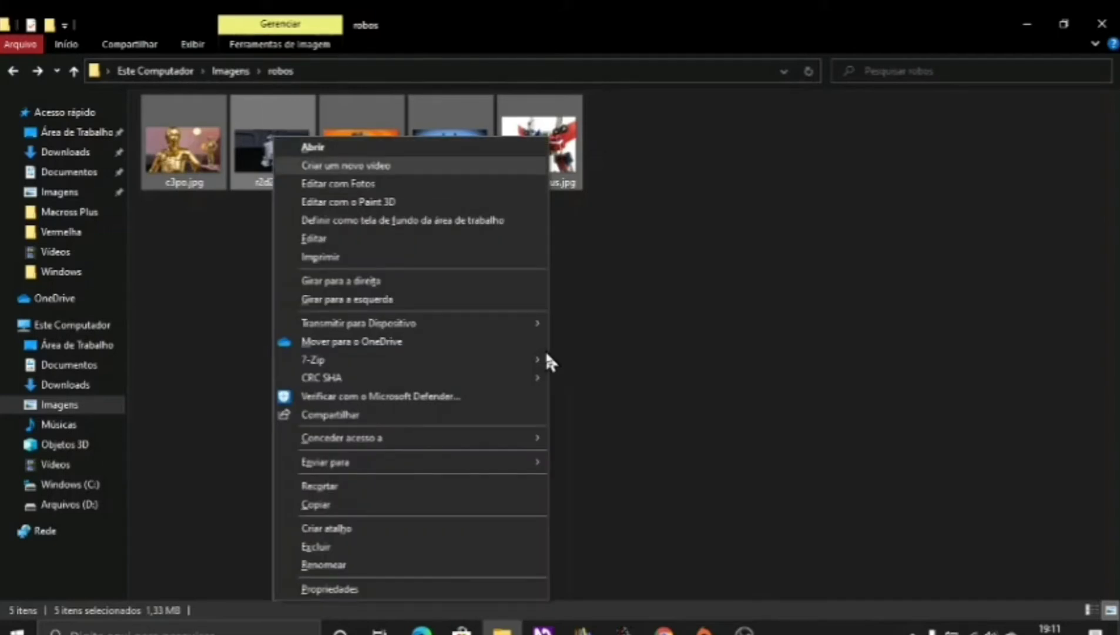
key("Down")
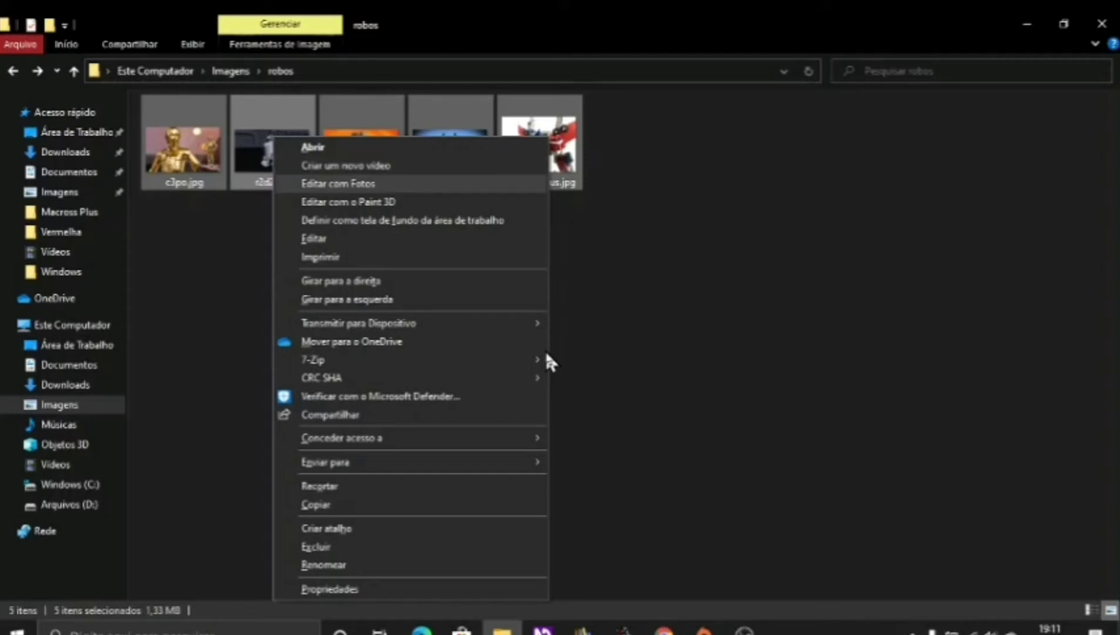
key("Up")
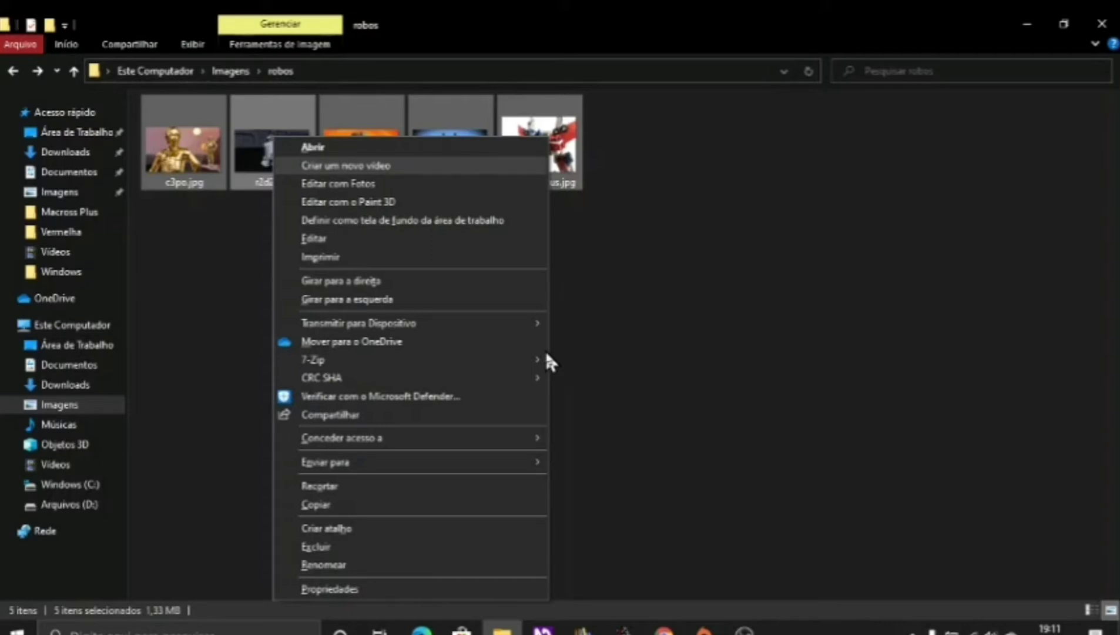
key("Return")
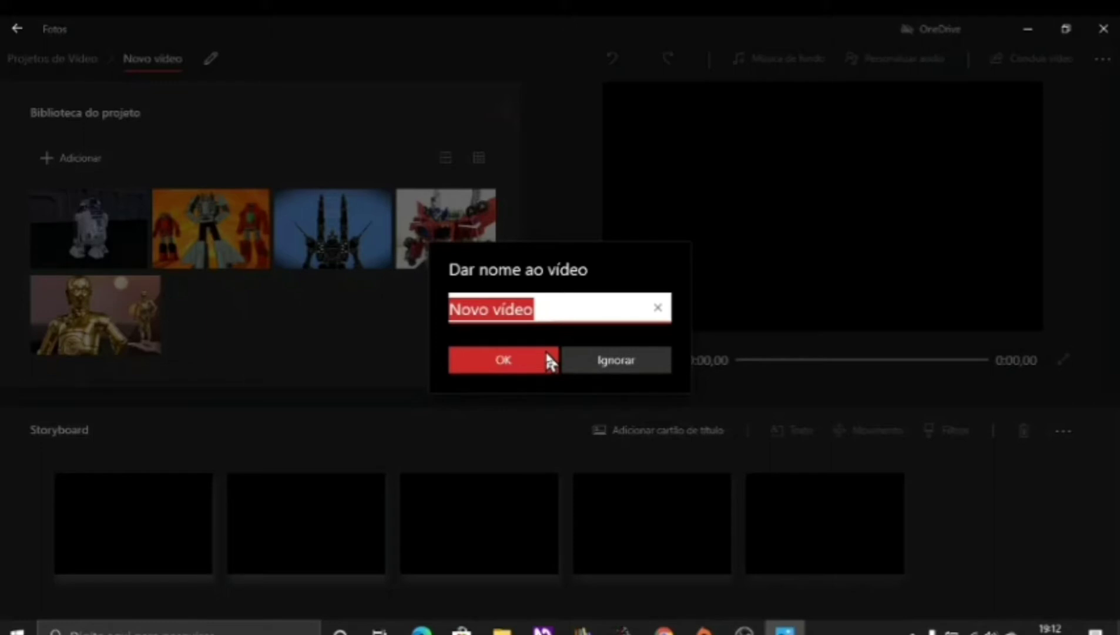
Step: Name the new video "imagens de robôs" and confirm the name
type("imagens")
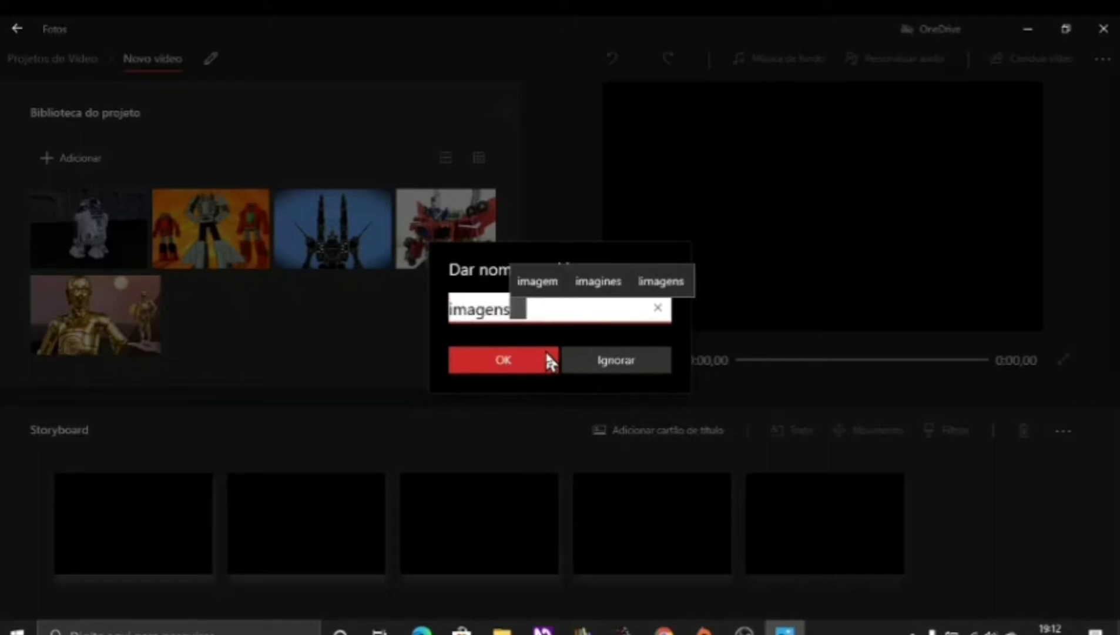
type(" de ro")
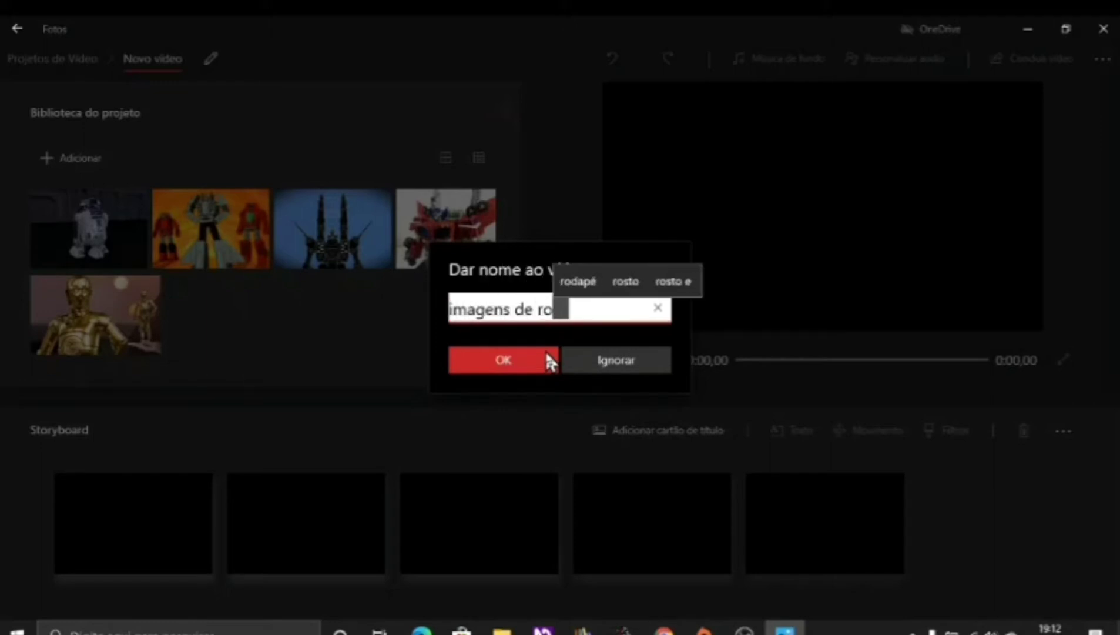
type("bos")
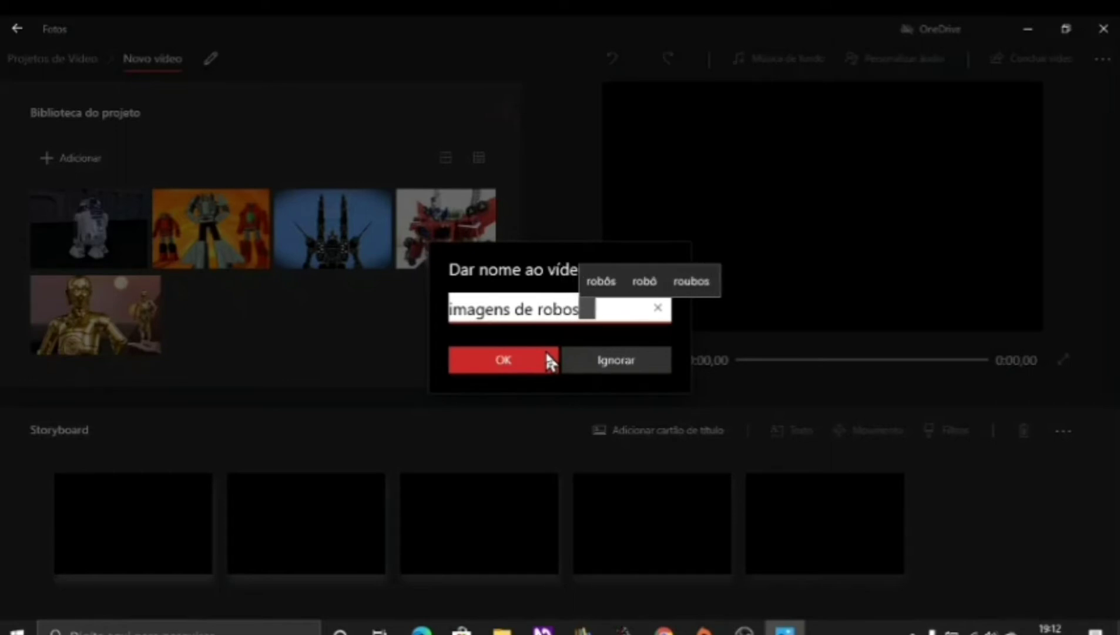
key("Up")
key("Return")
left_click(549, 360)
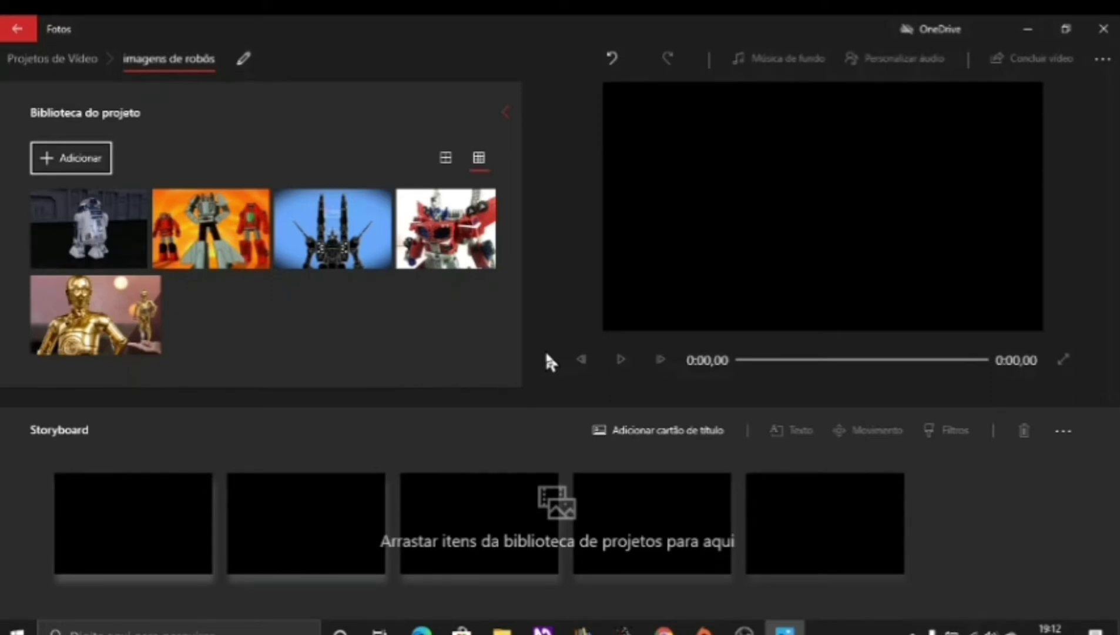
Step: Select all images in the project library and place them in the storyboard
key("Tab")
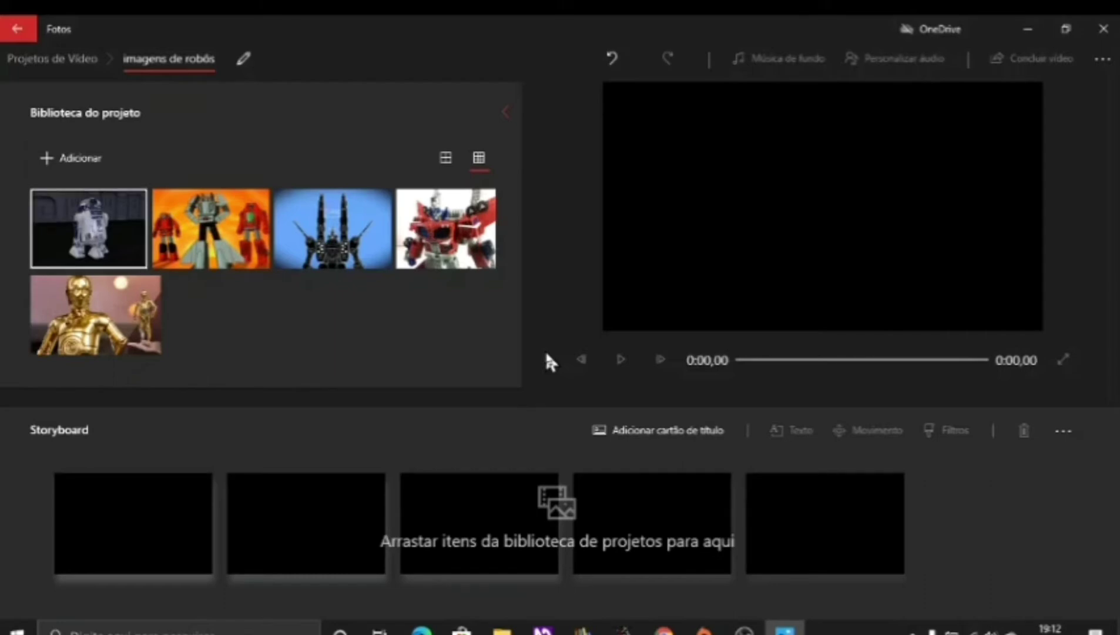
key("ctrl+a")
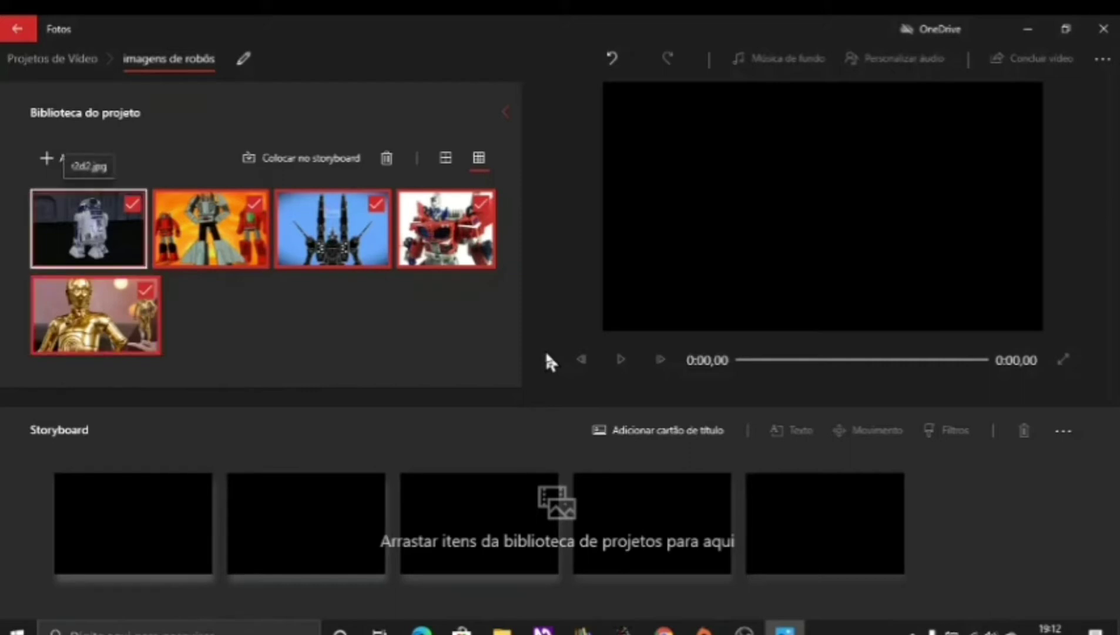
key("shift+Tab")
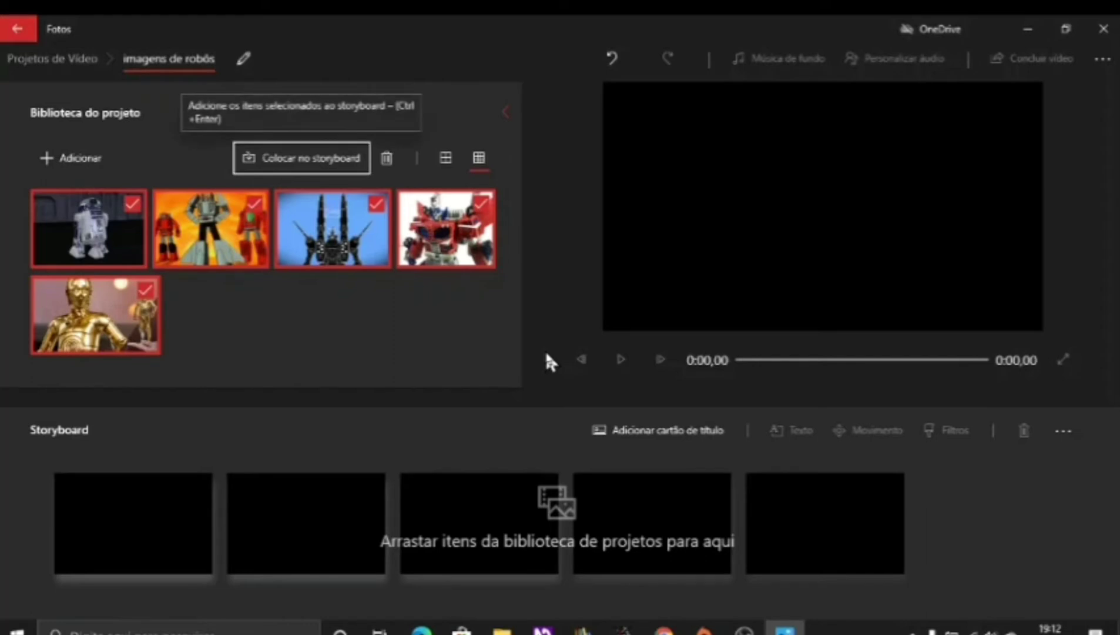
key("Return")
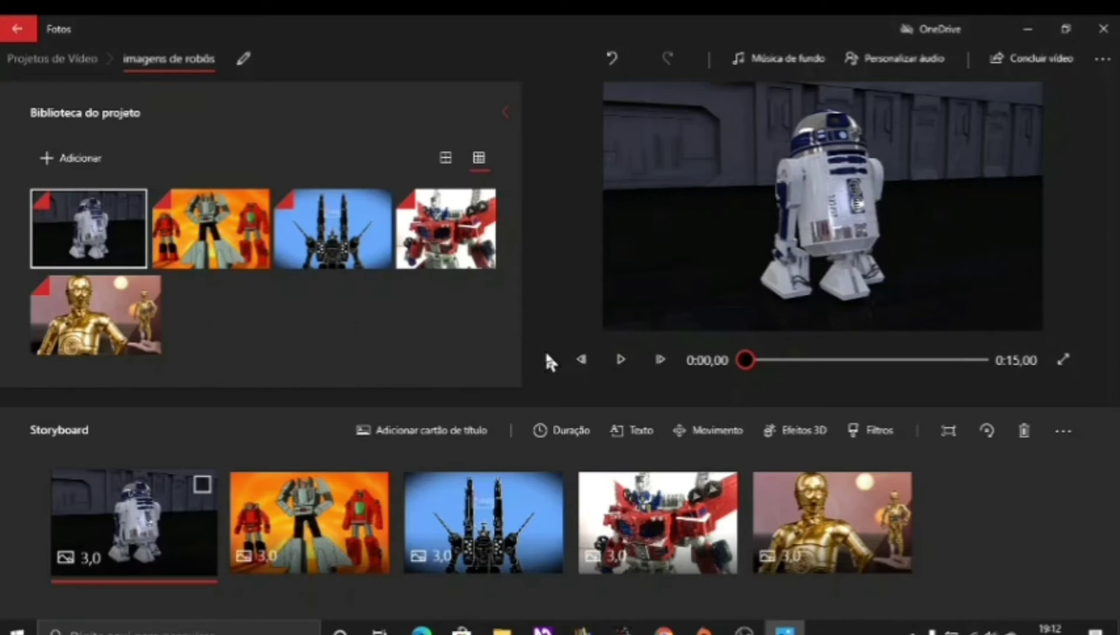
Step: Move the focus from the project library to the r2d2.jpg clip in the storyboard
key("Tab")
key("Tab")
key("Tab")
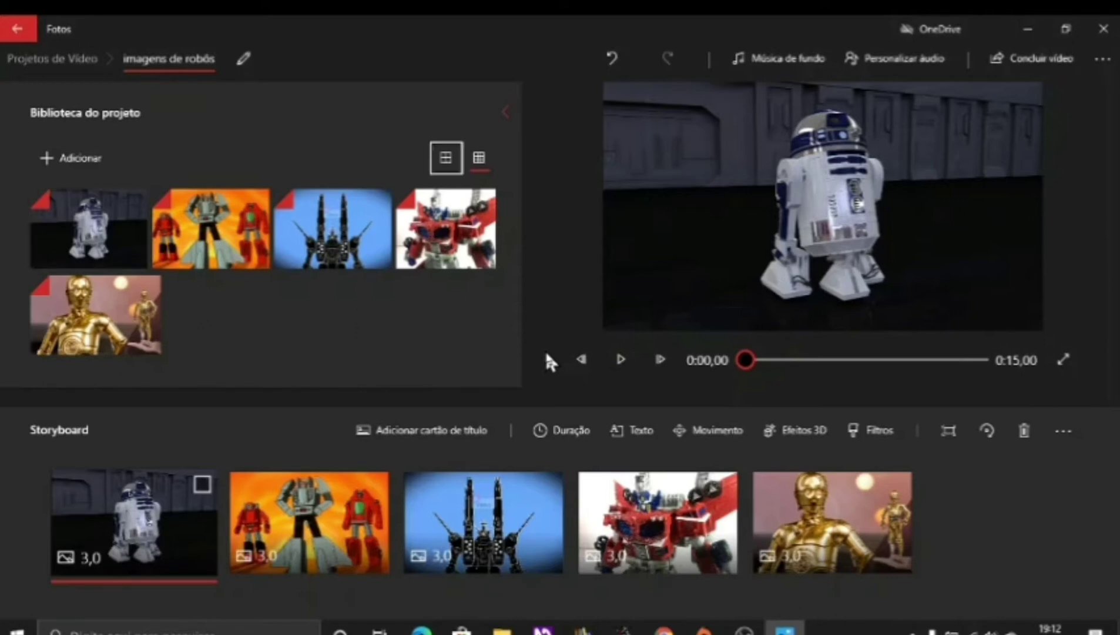
key("Tab")
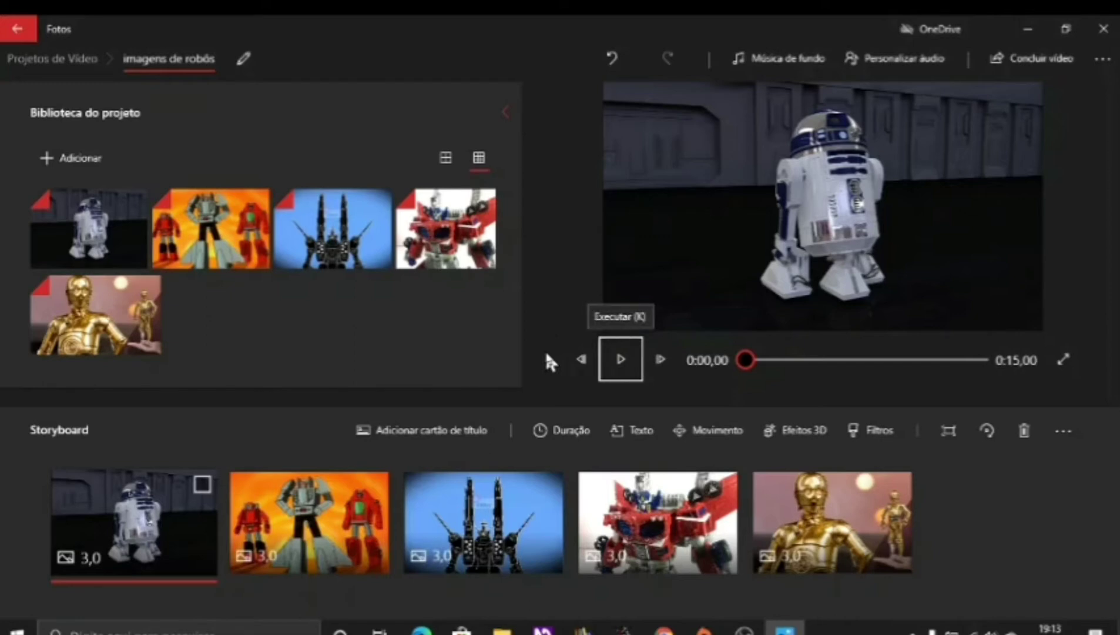
key("Tab")
key("Tab")
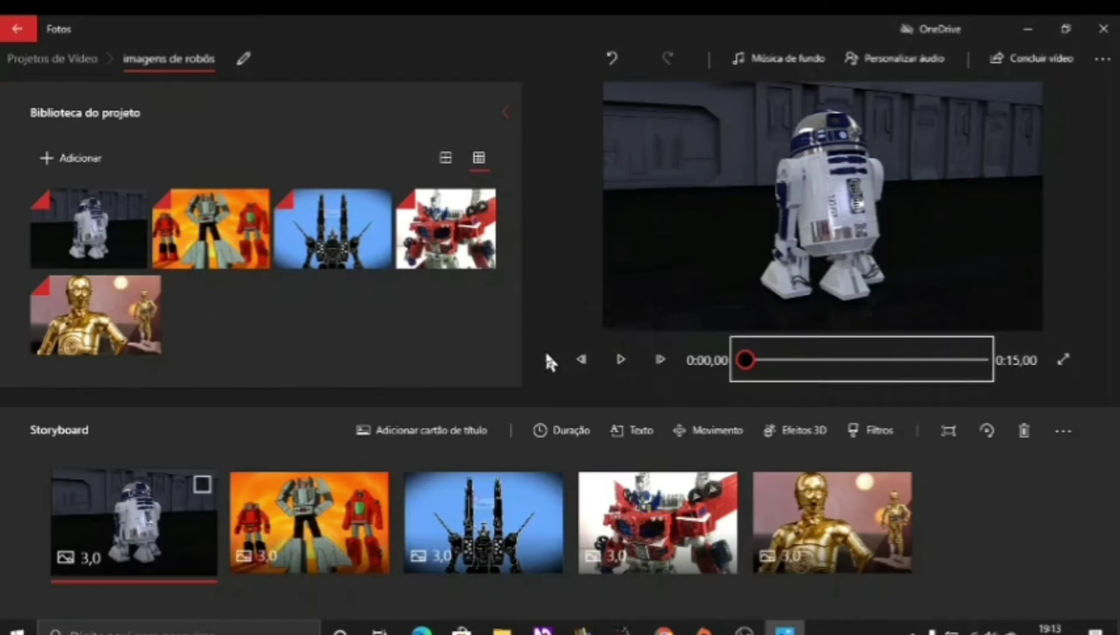
key("Tab")
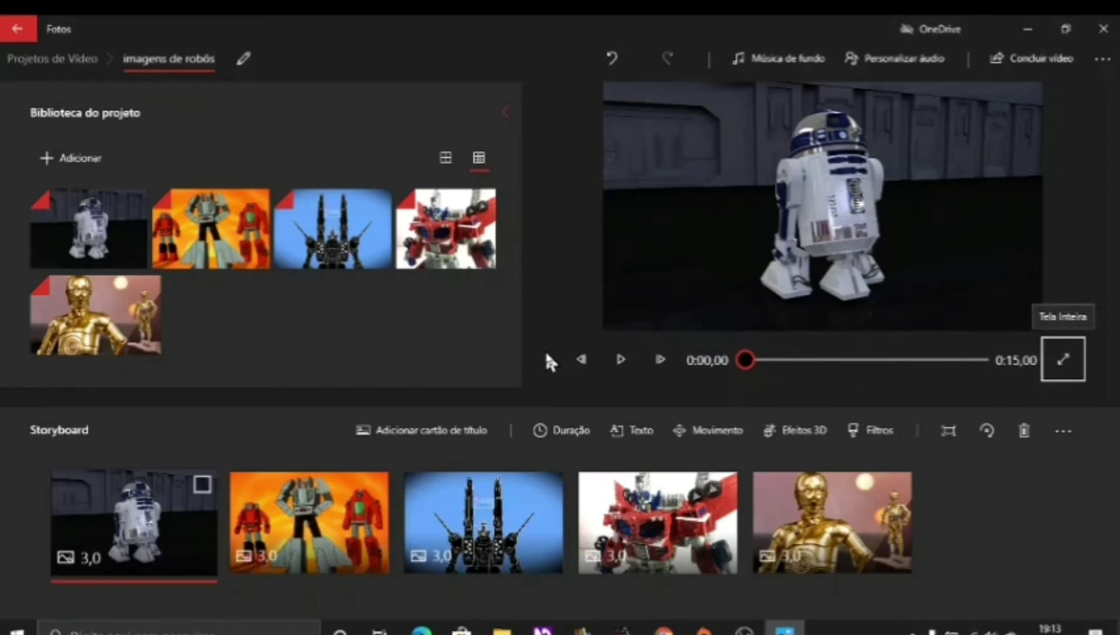
key("Tab")
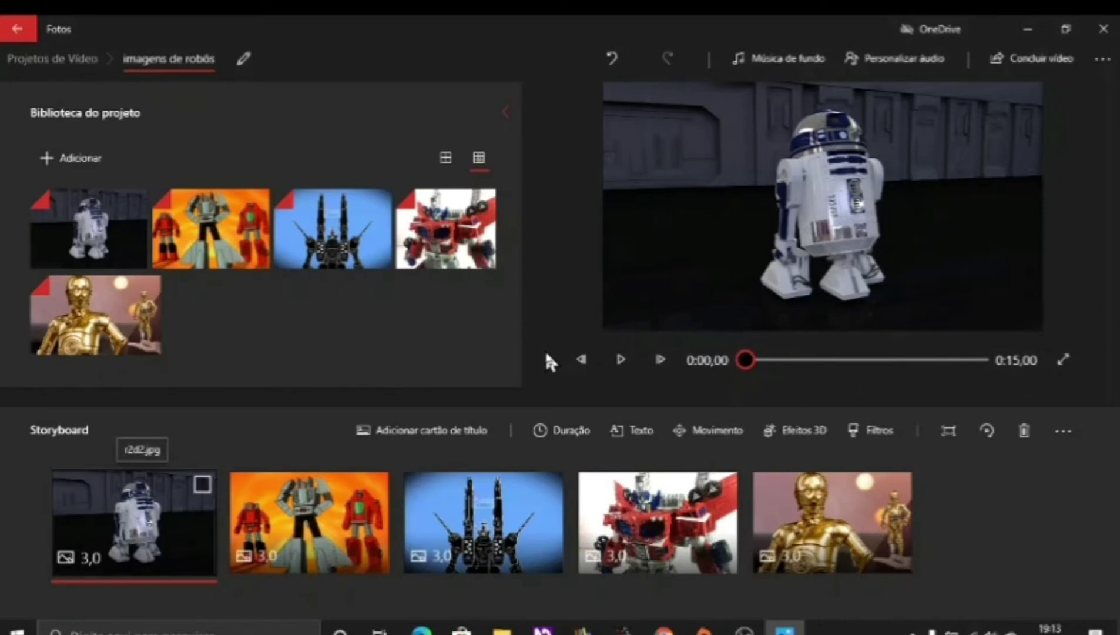